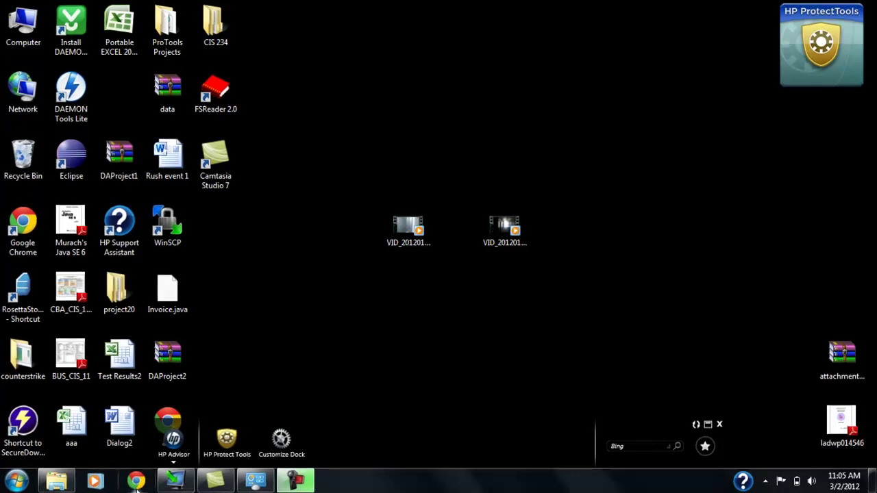
- Launch Chrome and go to dropbox.com
{"action": "left_click", "coordinate": [137, 482]}
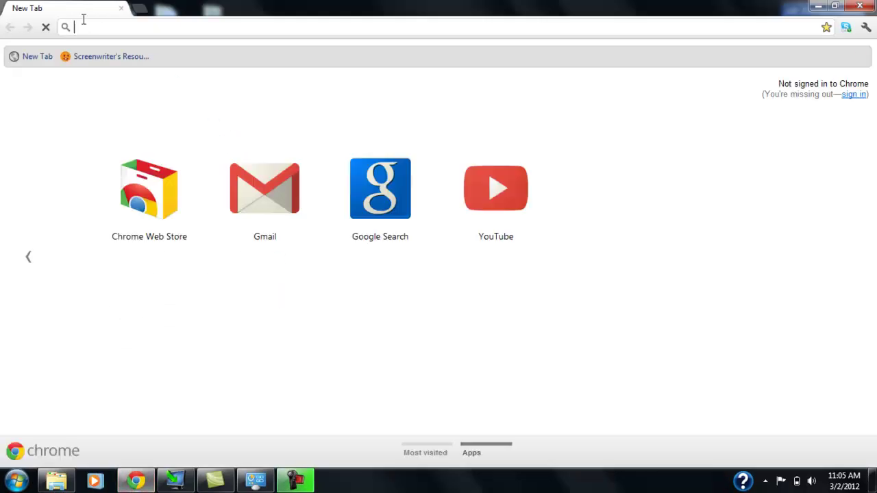
{"action": "type", "text": "d"}
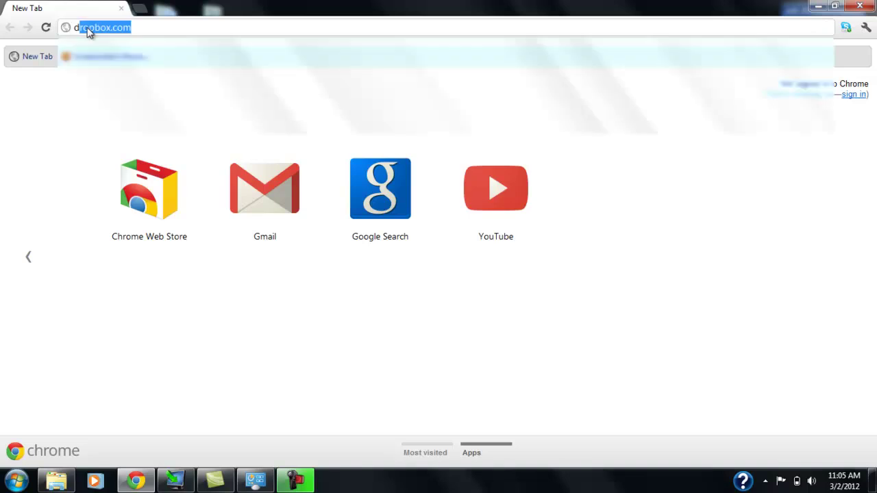
{"action": "type", "text": "ropbox"}
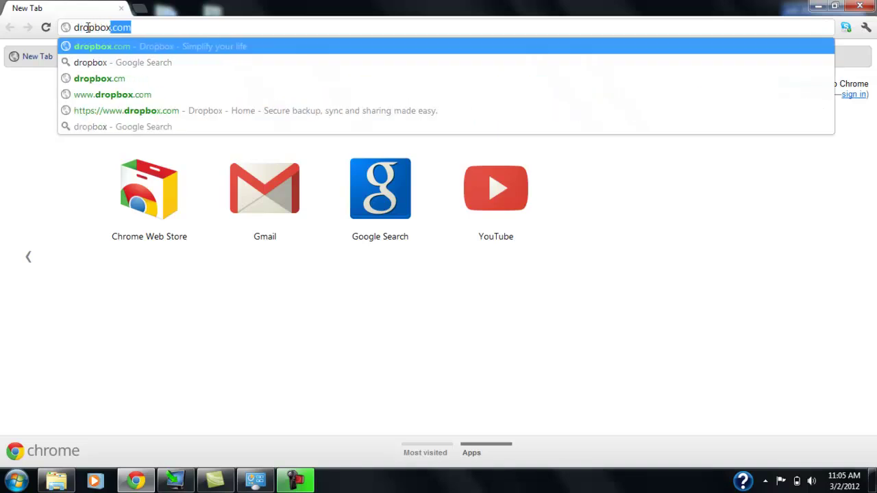
{"action": "type", "text": ".com"}
{"action": "key", "text": "Return"}
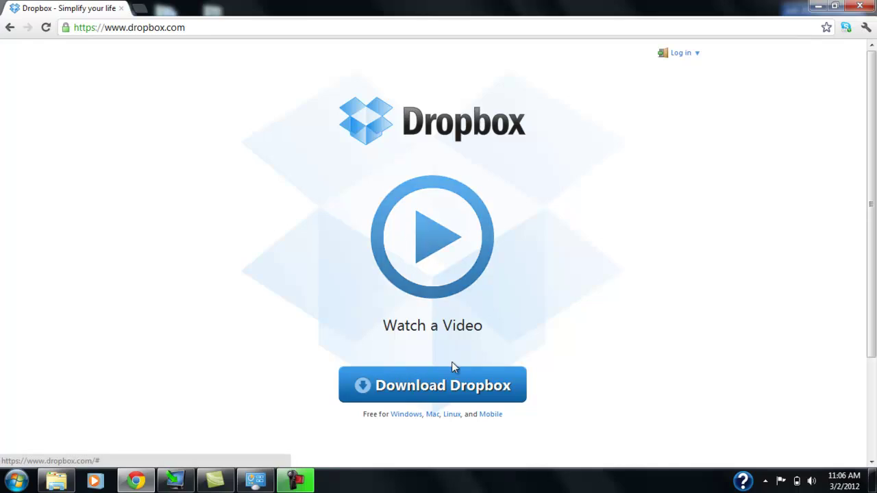
- Download the Dropbox 1.2.52.exe installer from the Dropbox homepage
{"action": "left_click", "coordinate": [430, 390]}
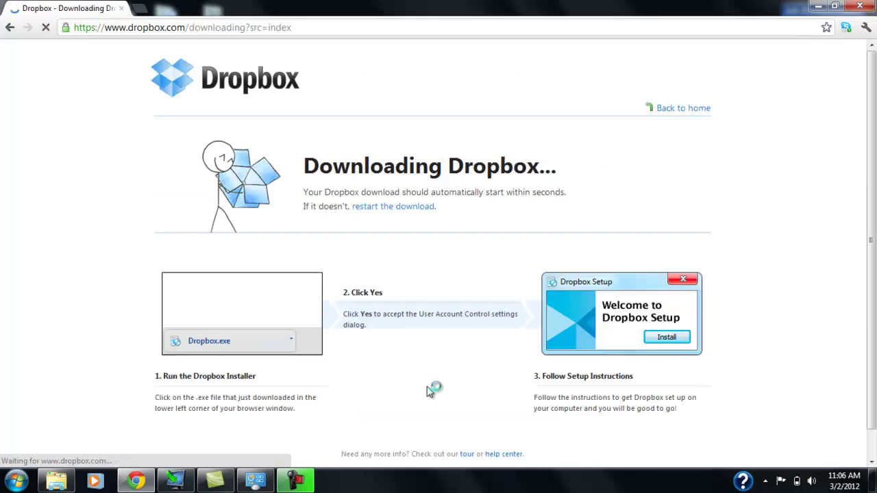
{"action": "scroll", "coordinate": [356, 228], "scroll_direction": "down", "scroll_amount": 1}
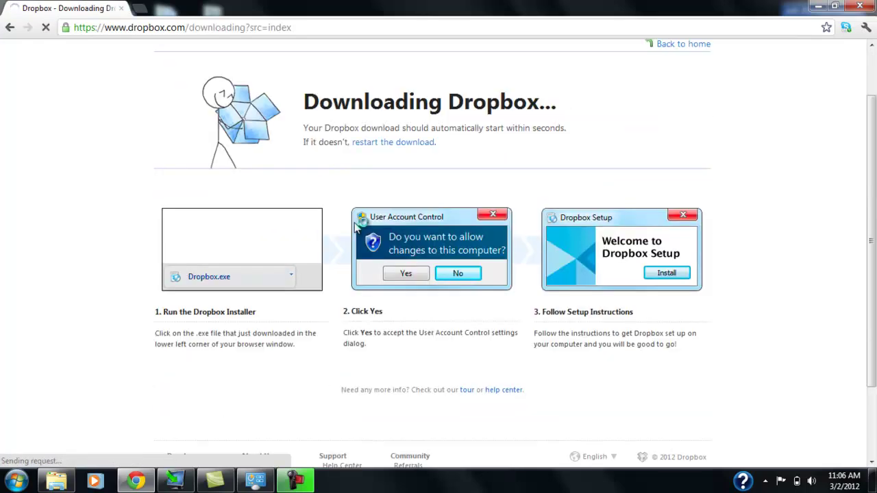
{"action": "scroll", "coordinate": [356, 227], "scroll_direction": "up", "scroll_amount": 1}
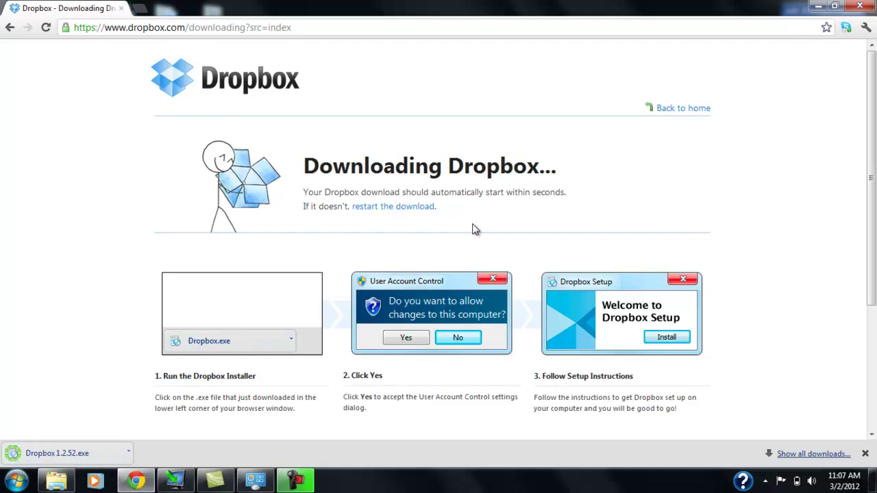
- Run the downloaded Dropbox 1.2.52.exe installer, allowing it past the security warning
{"action": "left_click", "coordinate": [62, 458]}
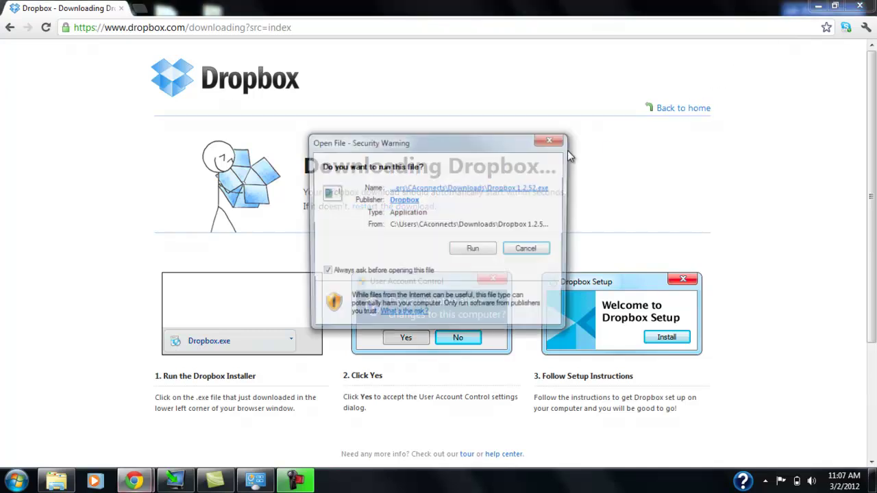
{"action": "left_click", "coordinate": [483, 251]}
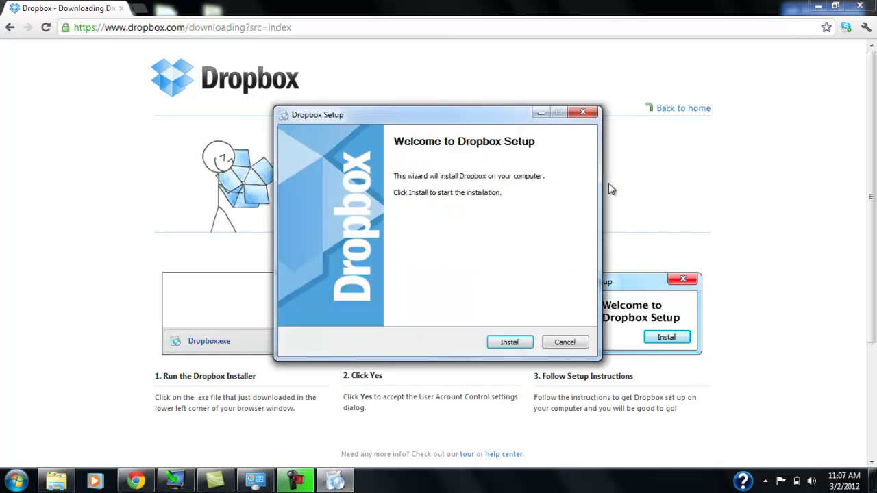
- Install Dropbox and let it run until the account choice page appears
{"action": "left_click", "coordinate": [508, 342]}
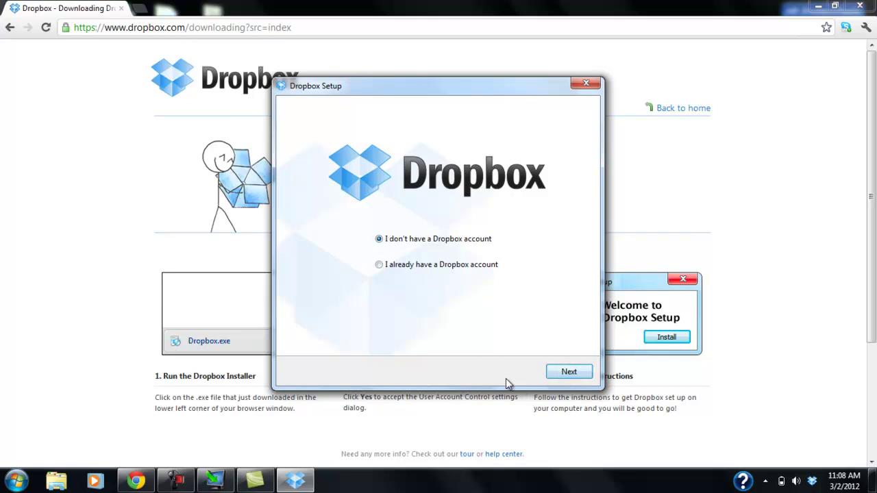
- Start a new account, entering first and last name, e-mail and password twice, and accept the Terms of Service
{"action": "left_click", "coordinate": [567, 370]}
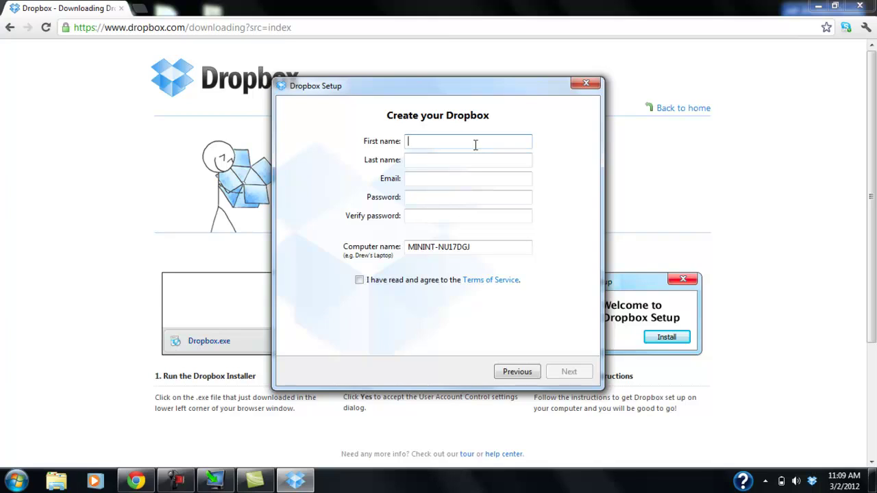
{"action": "key", "text": "Tab"}
{"action": "key", "text": "Tab"}
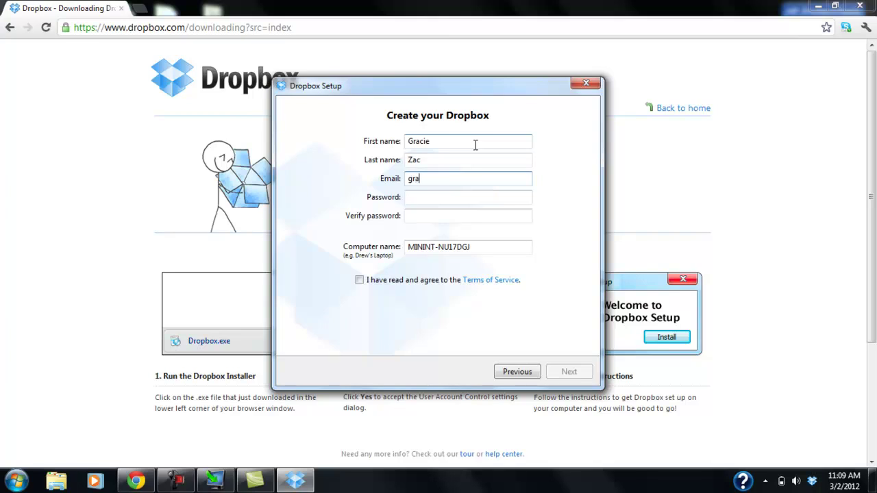
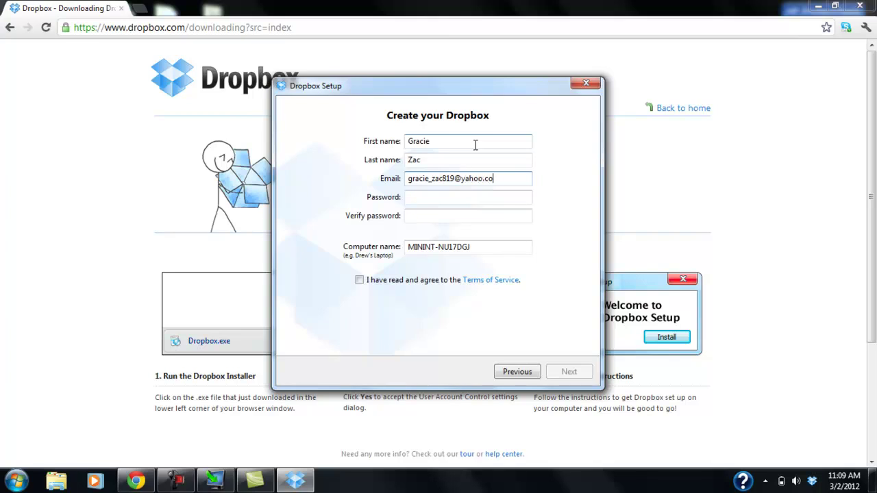
{"action": "key", "text": "Tab"}
{"action": "type", "text": "******"}
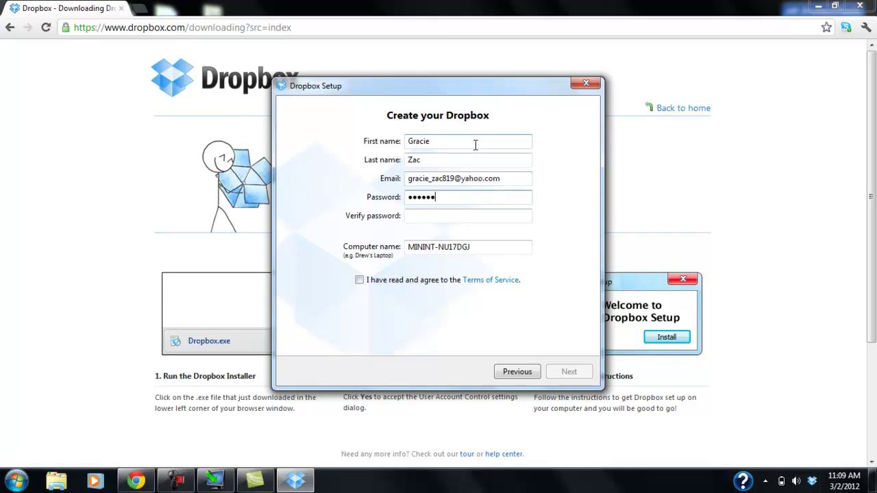
{"action": "key", "text": "Tab"}
{"action": "type", "text": "******"}
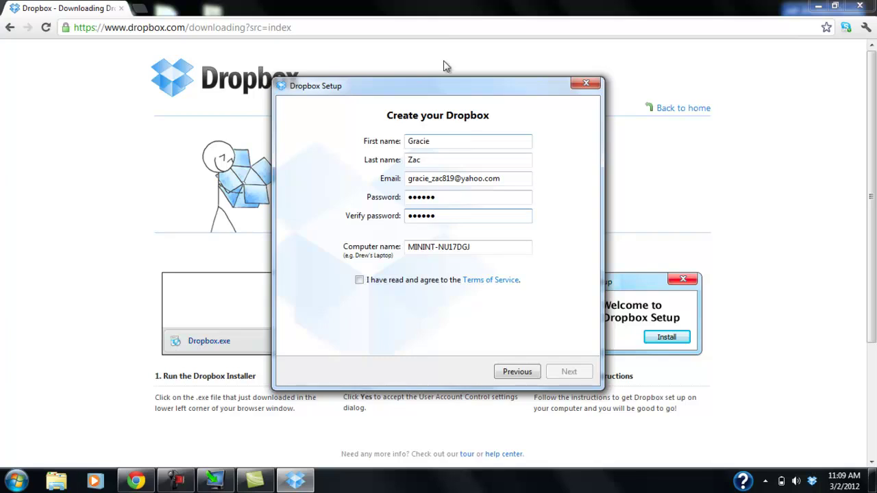
{"action": "left_click", "coordinate": [360, 281]}
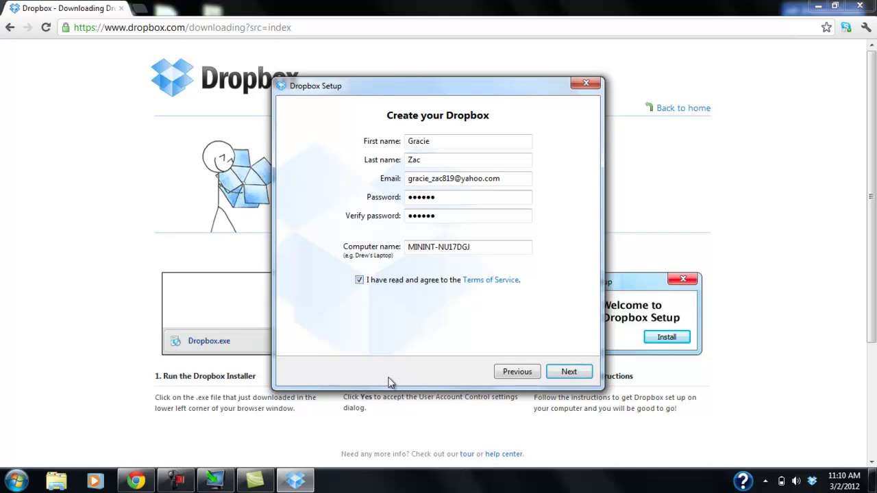
- Submit the new account details and keep the free 2 GB plan
{"action": "left_click", "coordinate": [568, 375]}
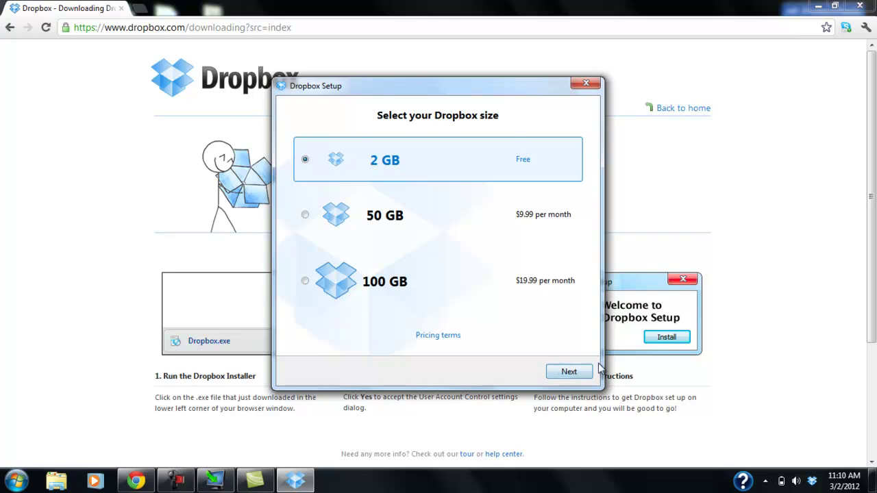
{"action": "left_click", "coordinate": [567, 373]}
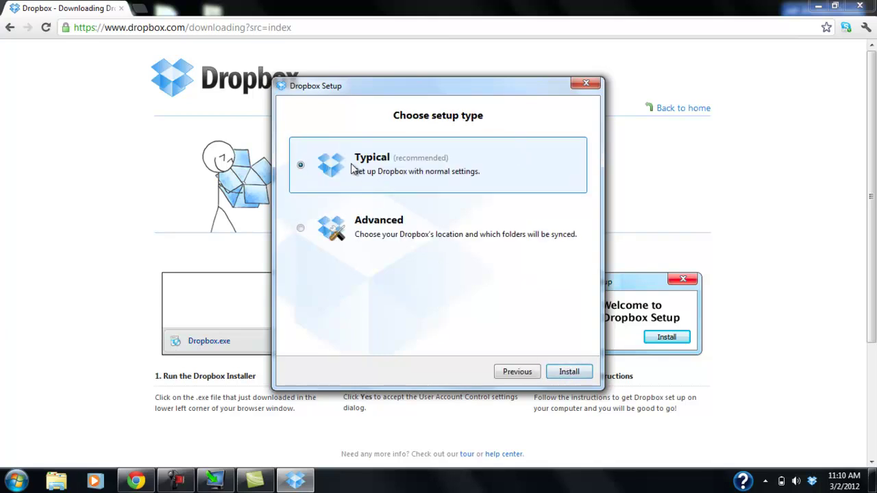
- Choose Typical setup and place the Dropbox folder in a new dropbox2 folder
{"action": "left_click", "coordinate": [563, 374]}
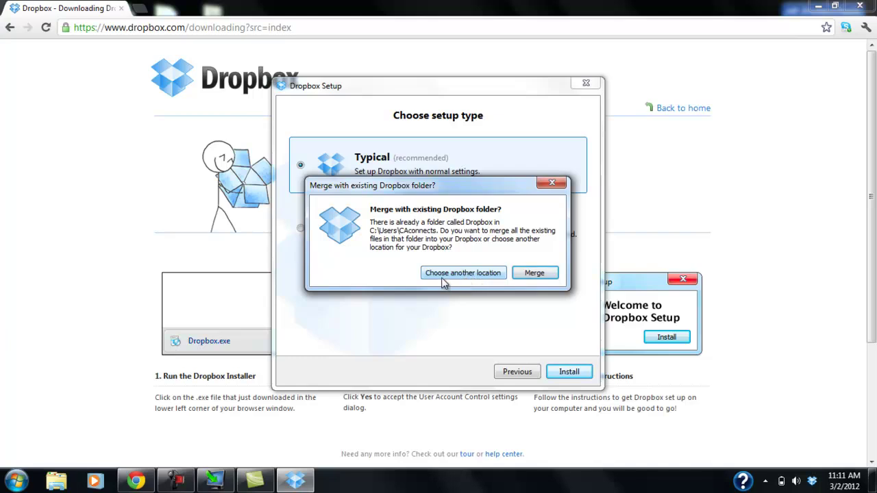
{"action": "left_click", "coordinate": [445, 278]}
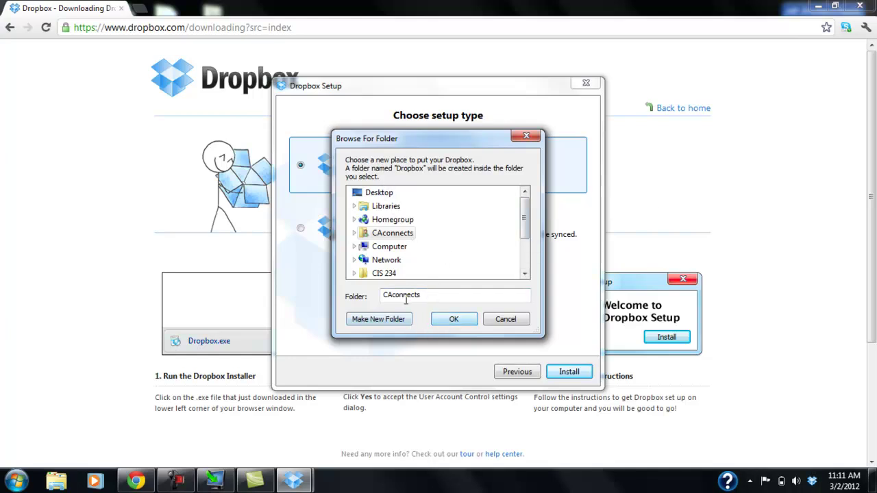
{"action": "left_click", "coordinate": [395, 320]}
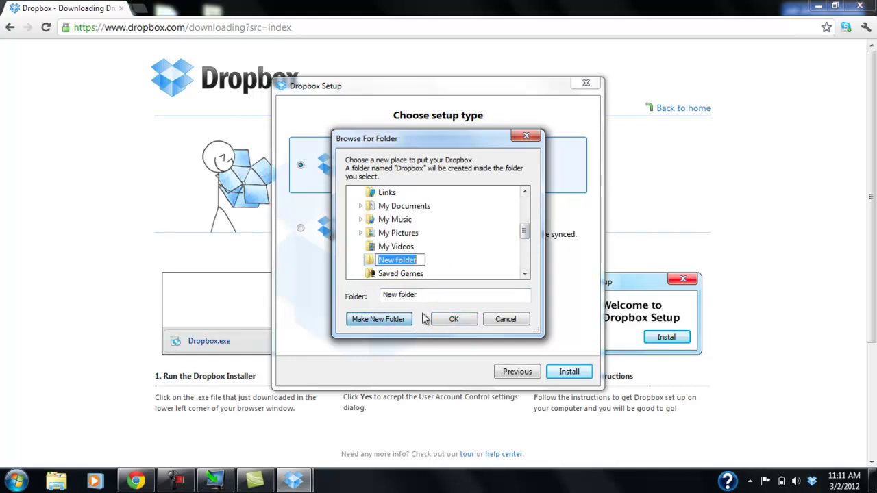
{"action": "type", "text": "dropbox2"}
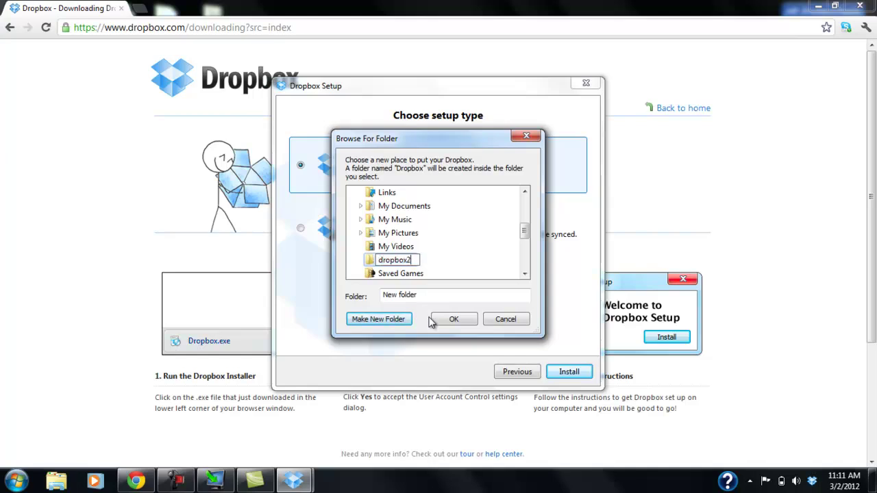
{"action": "left_click", "coordinate": [466, 319]}
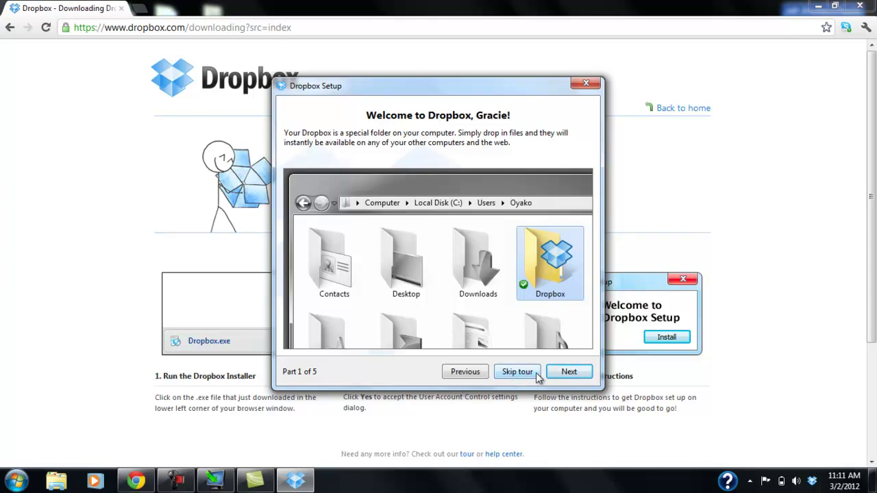
- Skip the welcome tour, finish the installation, and close Chrome
{"action": "left_click", "coordinate": [519, 375]}
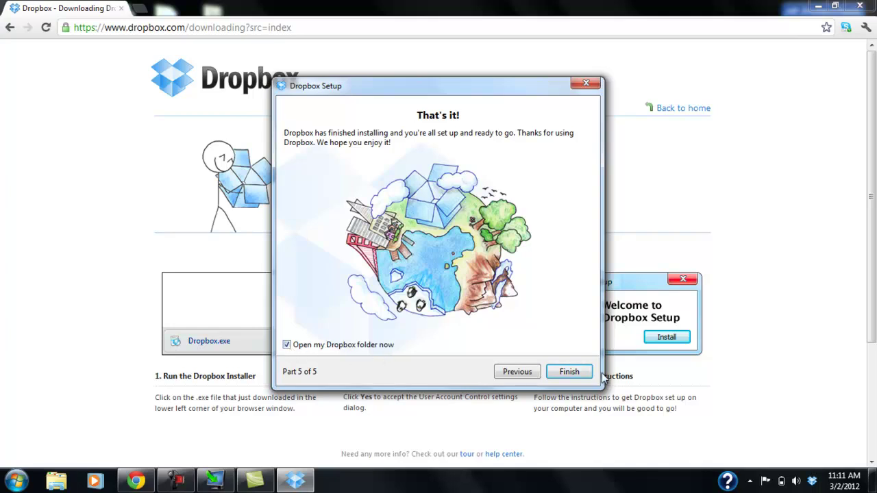
{"action": "left_click", "coordinate": [568, 373]}
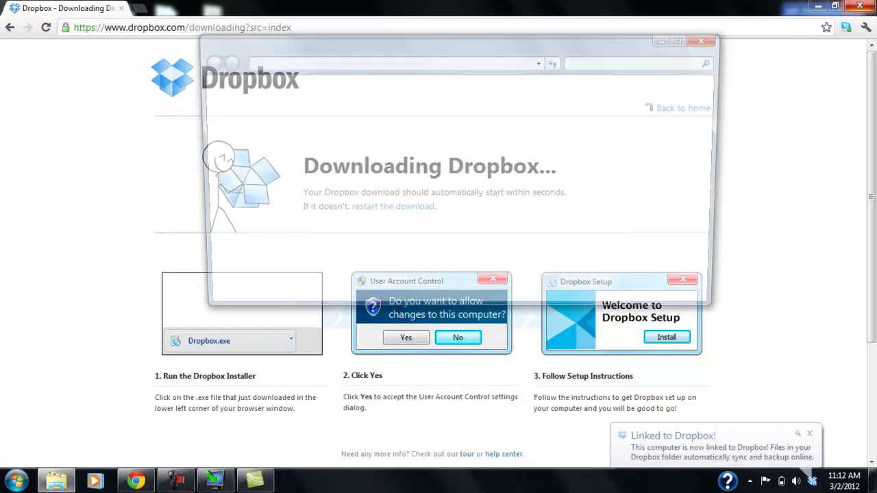
{"action": "left_click", "coordinate": [872, 7]}
- Close the browser and drag the Dropbox window off the desktop icons
{"action": "left_click", "coordinate": [873, 7]}
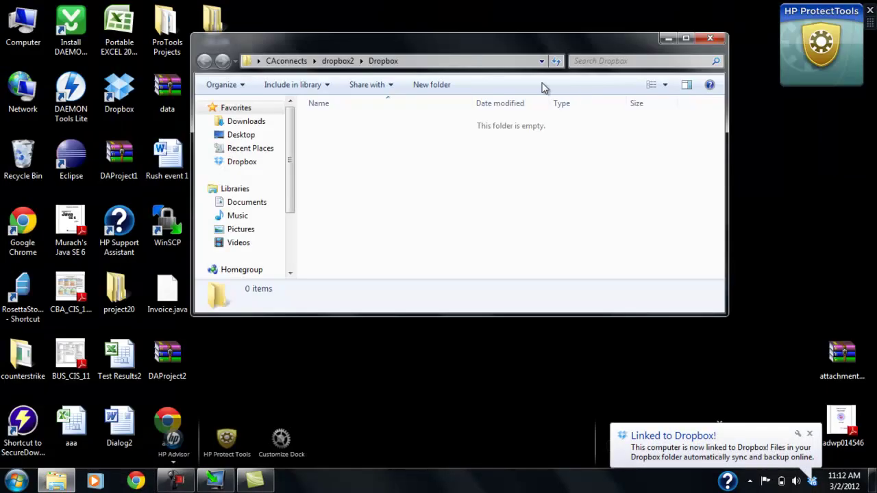
{"action": "left_click_drag", "start_coordinate": [383, 43], "coordinate": [466, 107]}
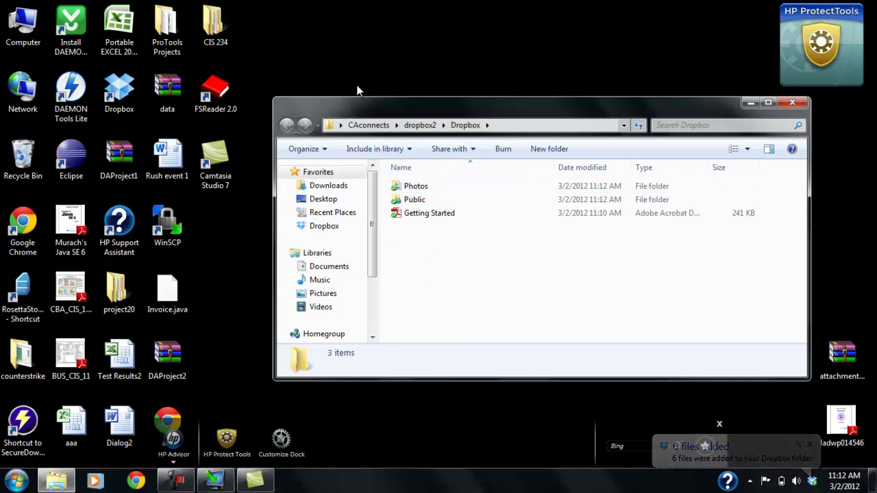
- Open the CIS 234 folder from the desktop beside the Dropbox window
{"action": "left_click", "coordinate": [262, 35]}
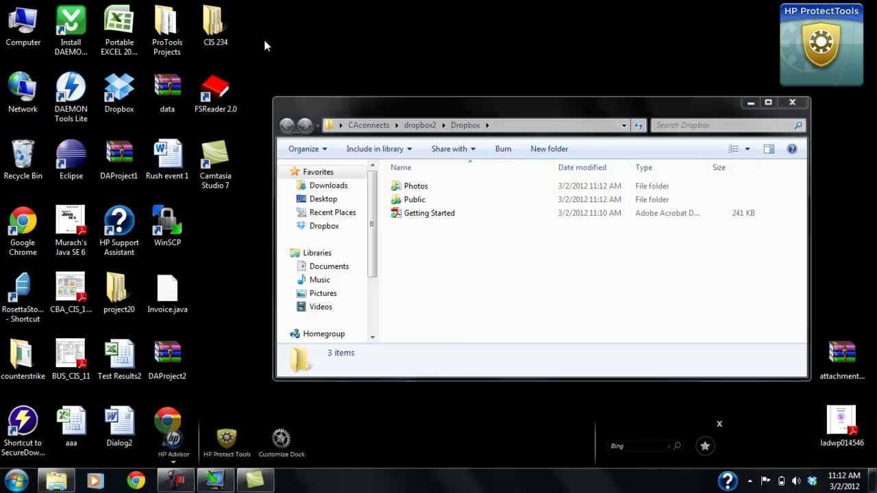
{"action": "double_click", "coordinate": [215, 31]}
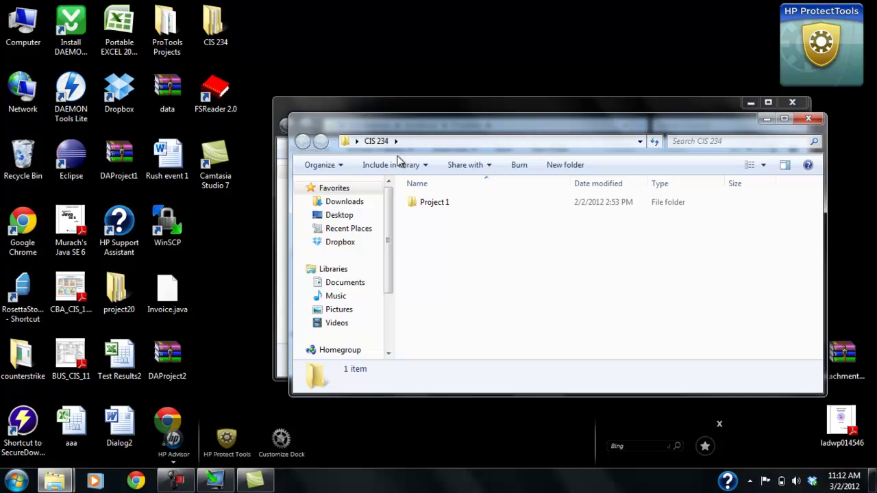
{"action": "left_click_drag", "start_coordinate": [387, 130], "coordinate": [429, 269]}
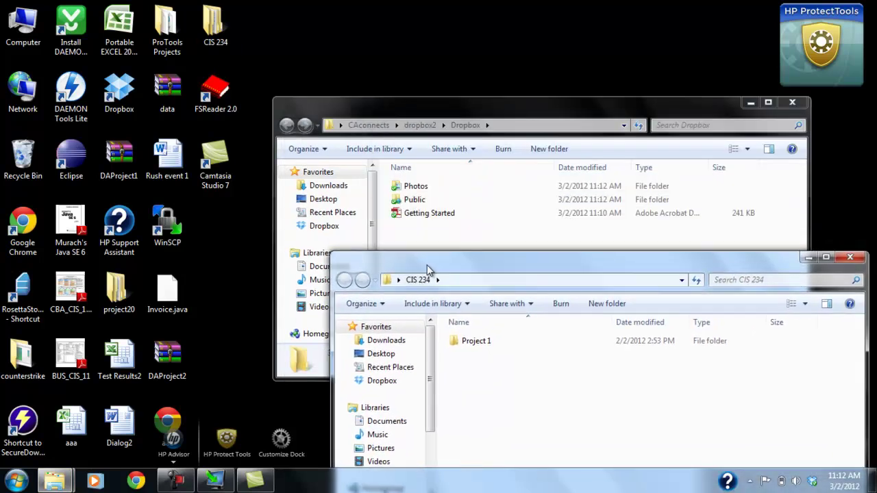
{"action": "double_click", "coordinate": [473, 342]}
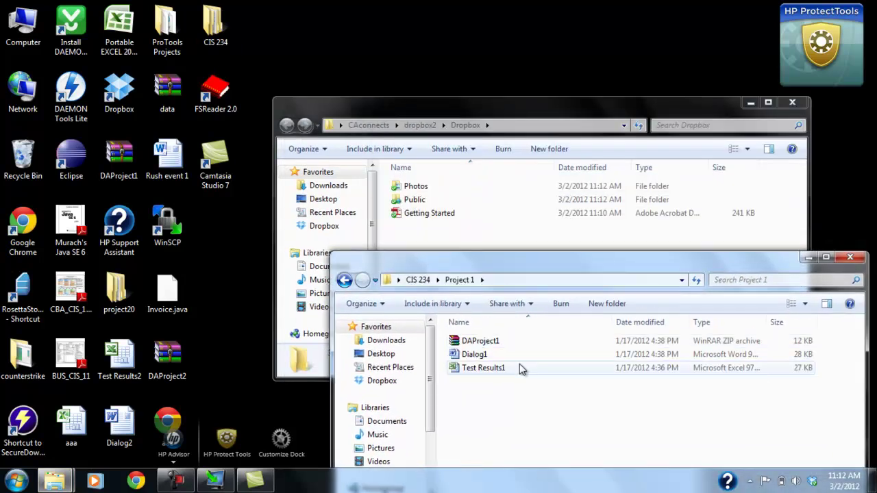
{"action": "left_click", "coordinate": [350, 282]}
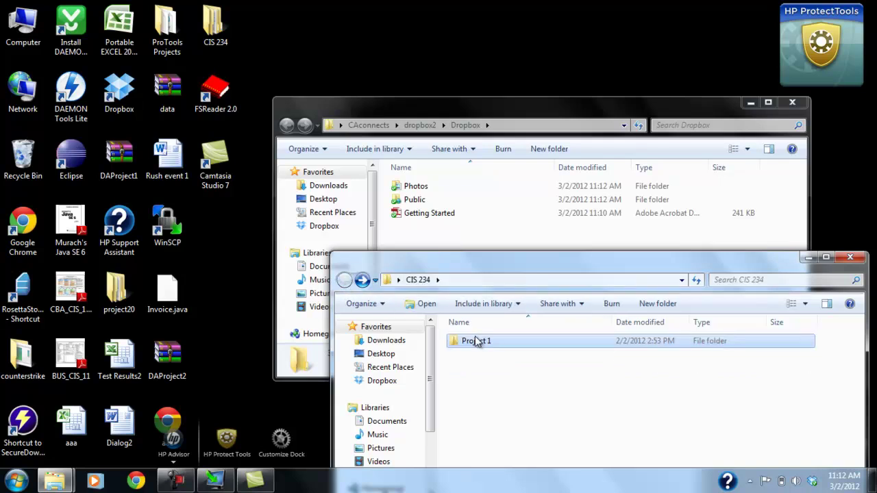
- Drag Project 1 into the Dropbox folder and open it there
{"action": "left_click_drag", "start_coordinate": [483, 350], "coordinate": [433, 237]}
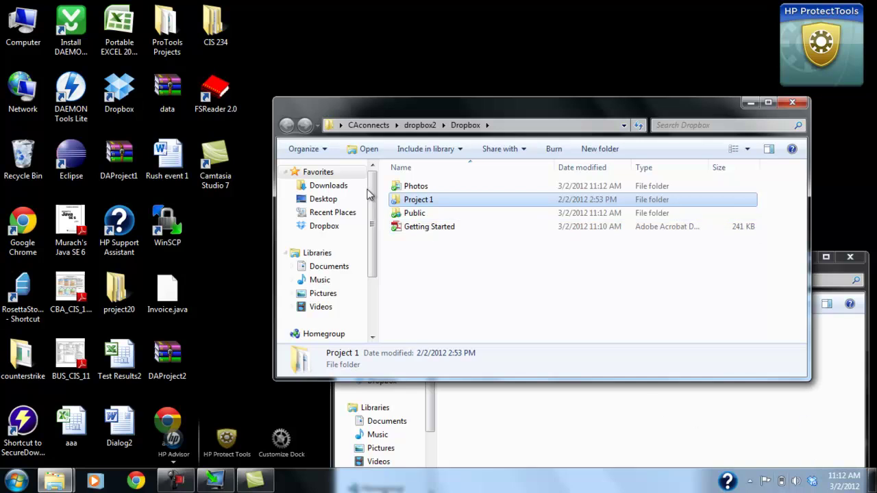
{"action": "double_click", "coordinate": [425, 199]}
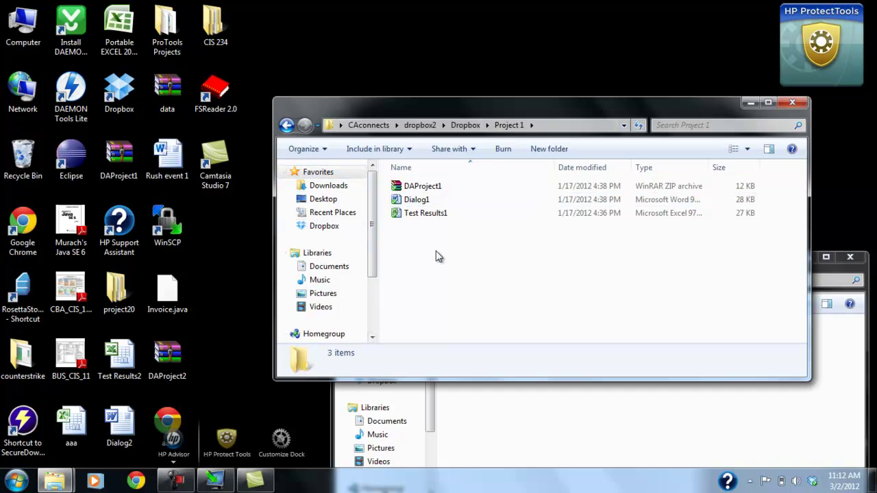
{"action": "mouse_move", "coordinate": [402, 218]}
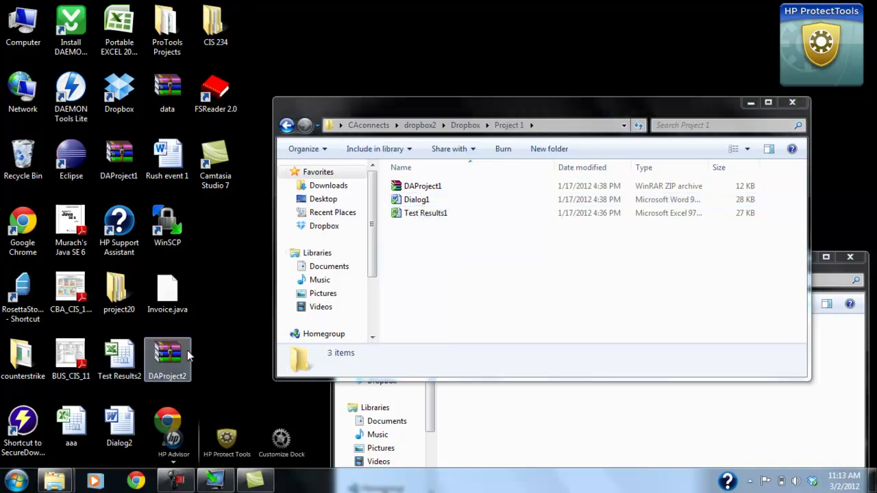
- Move DAProject2 from the desktop into Dropbox's Project 1 folder, then launch Google Chrome
{"action": "left_click_drag", "start_coordinate": [169, 353], "coordinate": [429, 245]}
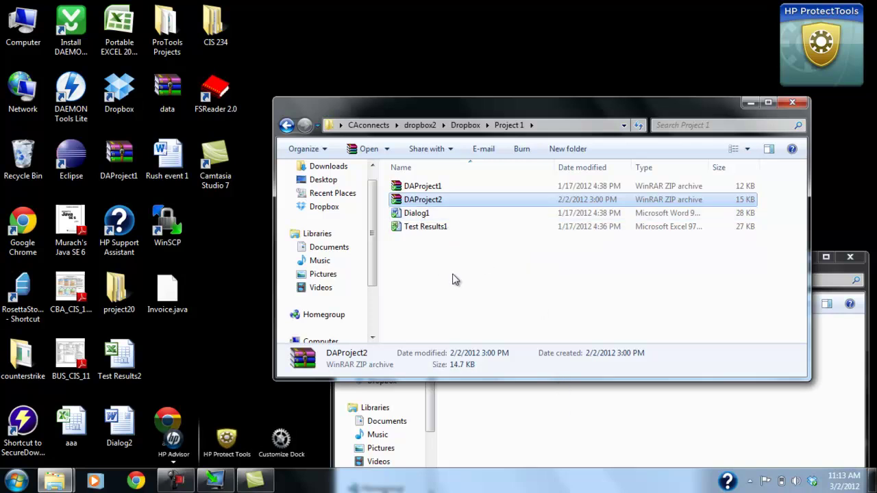
{"action": "left_click", "coordinate": [137, 479]}
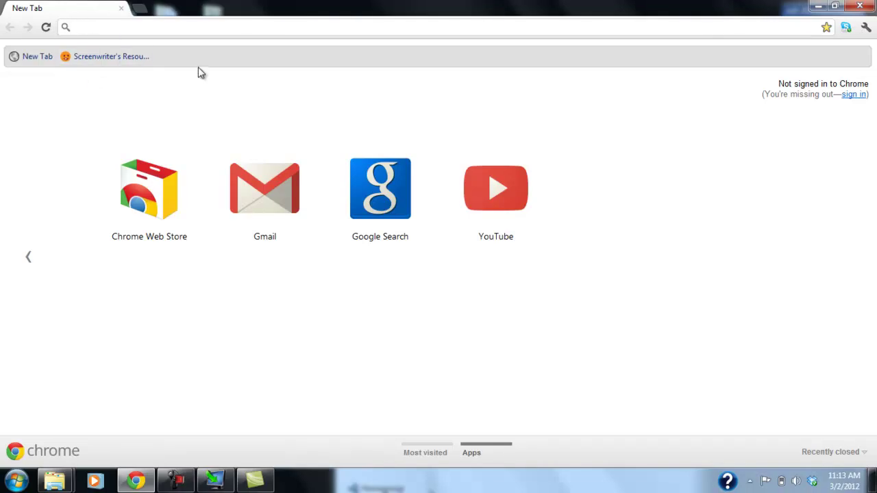
- Load dropbox.com and bring up the Log in form
{"action": "type", "text": "drop"}
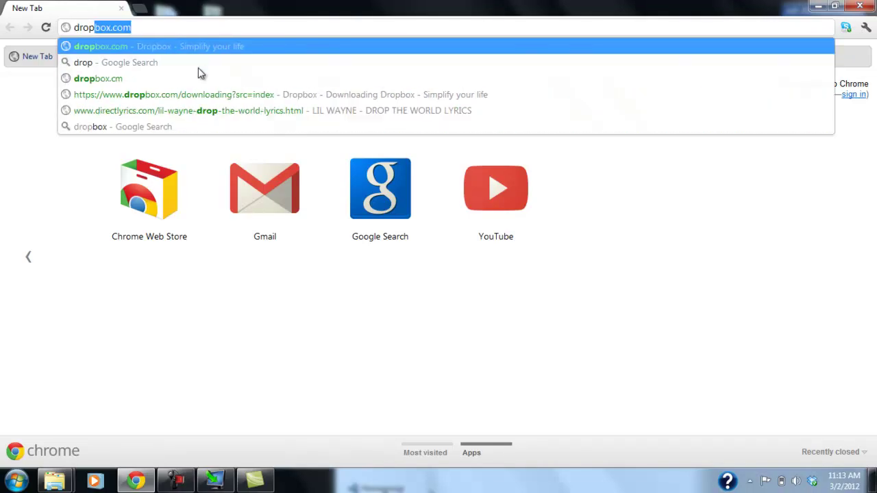
{"action": "type", "text": "box.com"}
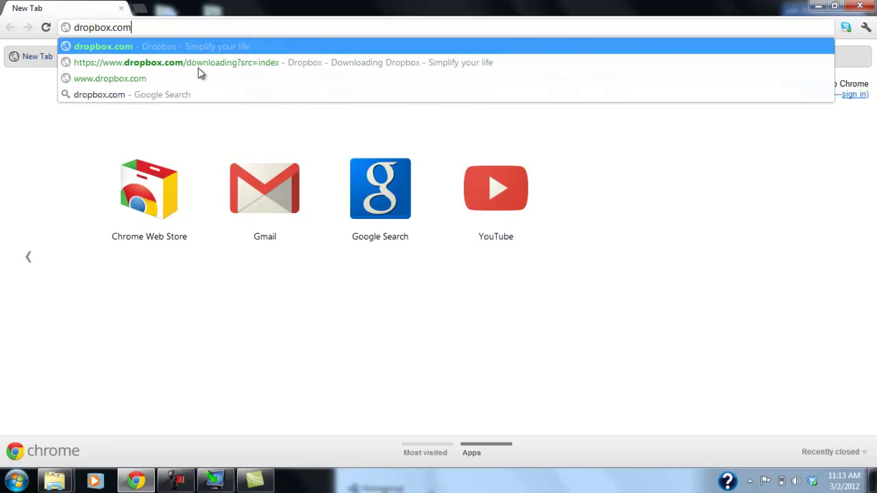
{"action": "key", "text": "Return"}
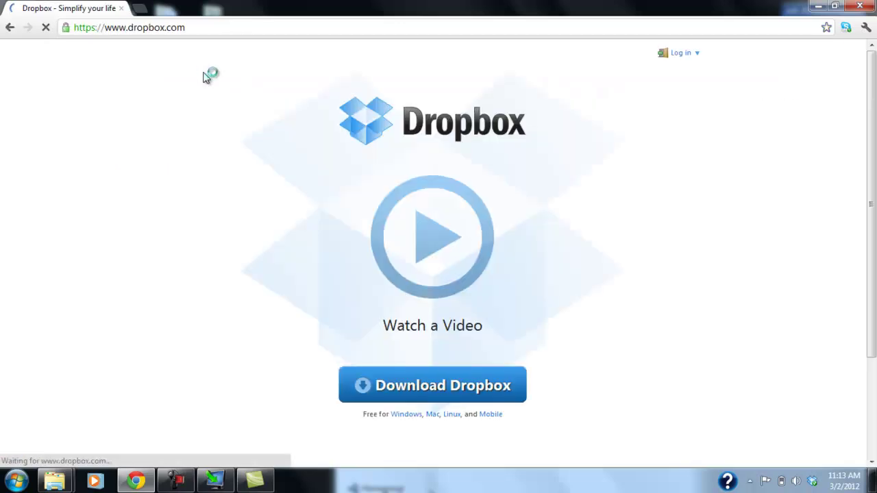
{"action": "left_click", "coordinate": [687, 54]}
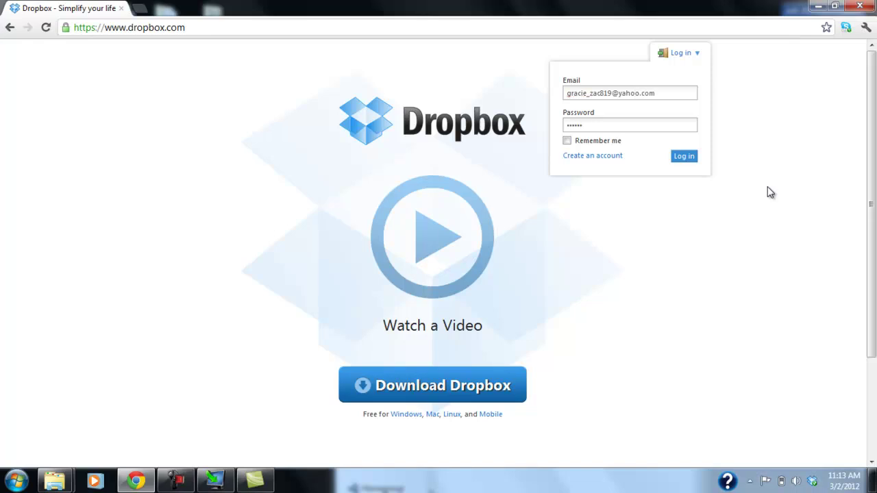
- Sign in, open Project 1 under Files, and show the More actions for DAProject1.zip
{"action": "left_click", "coordinate": [687, 158]}
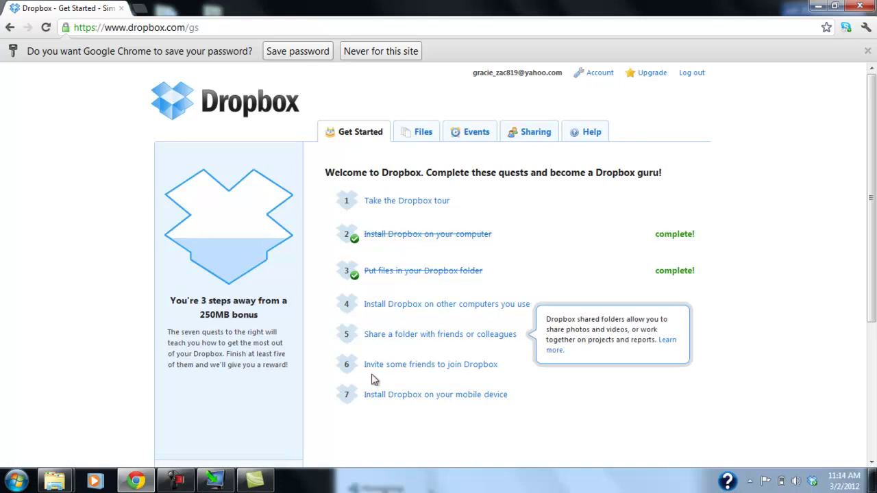
{"action": "left_click", "coordinate": [419, 137]}
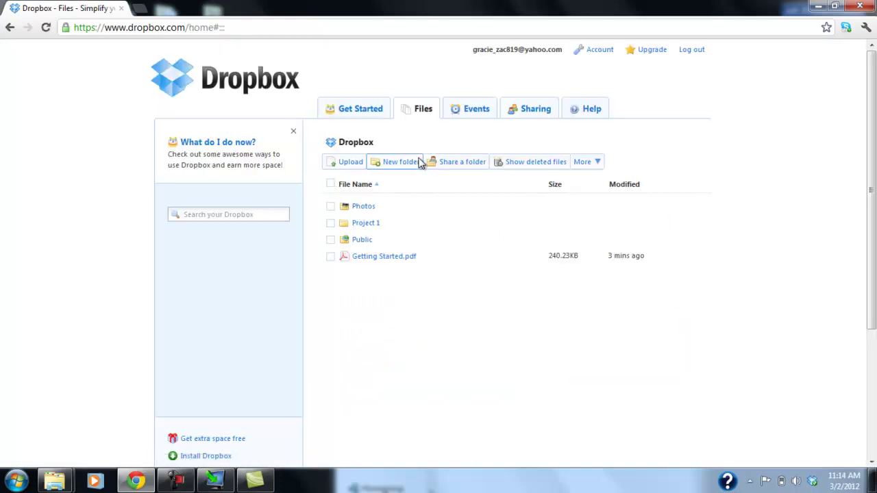
{"action": "left_click", "coordinate": [331, 224]}
{"action": "left_click", "coordinate": [332, 225]}
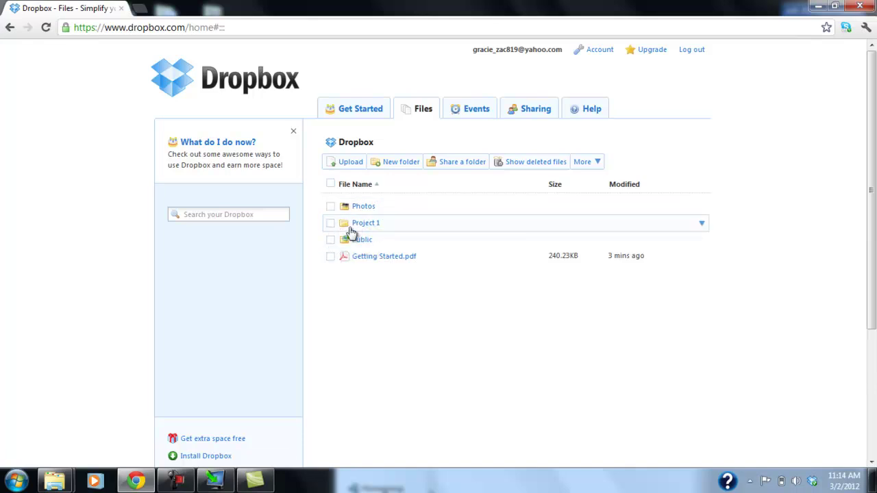
{"action": "left_click", "coordinate": [366, 224]}
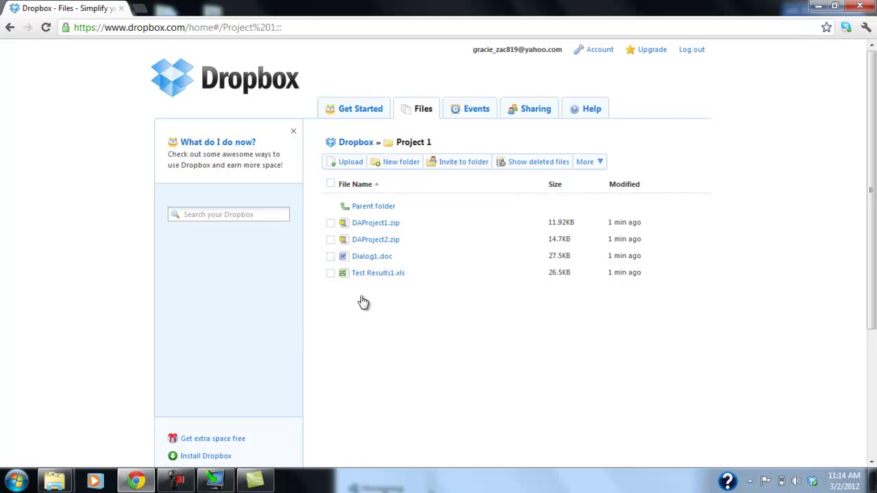
{"action": "left_click", "coordinate": [331, 223]}
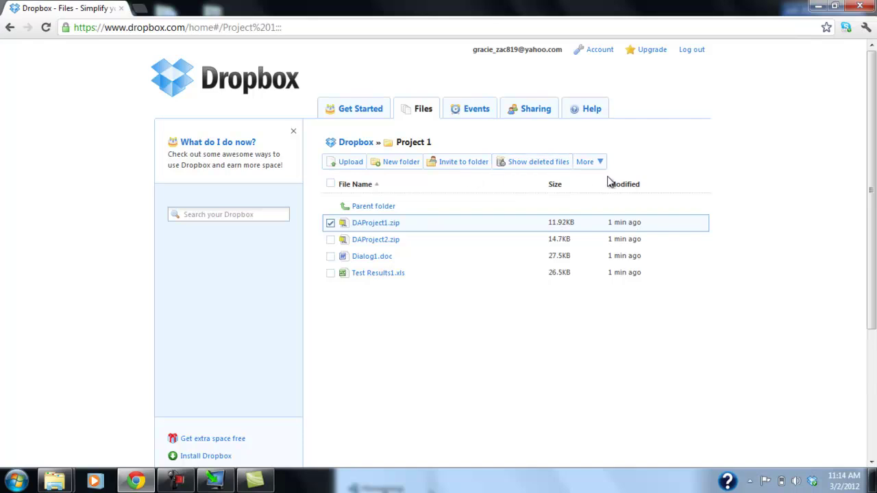
{"action": "left_click", "coordinate": [588, 162]}
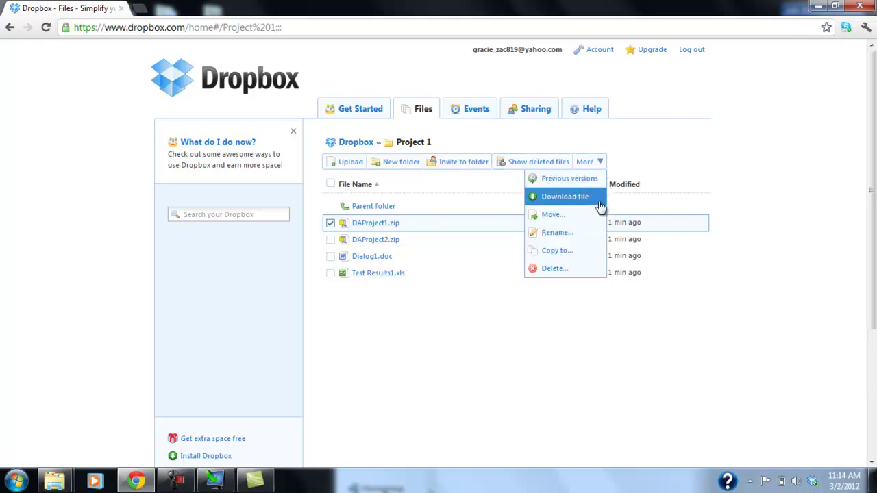